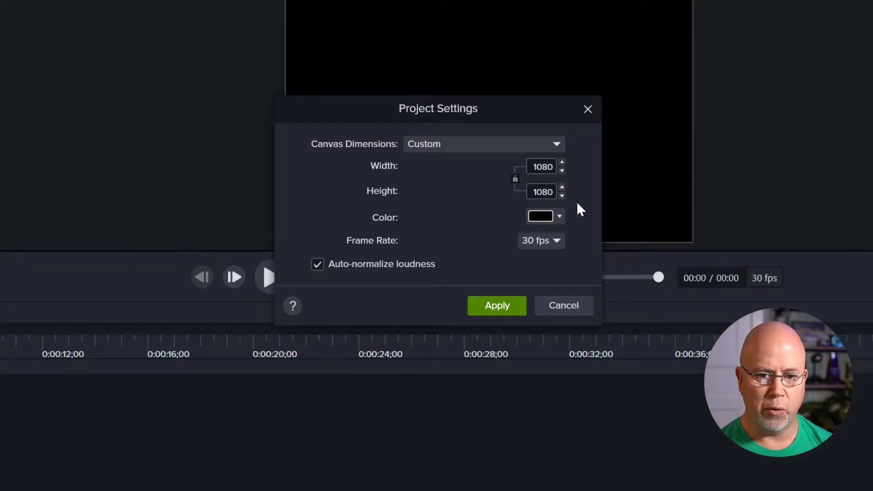
# - Set the project's frame rate to 30 fps
pyautogui.click(557, 240)
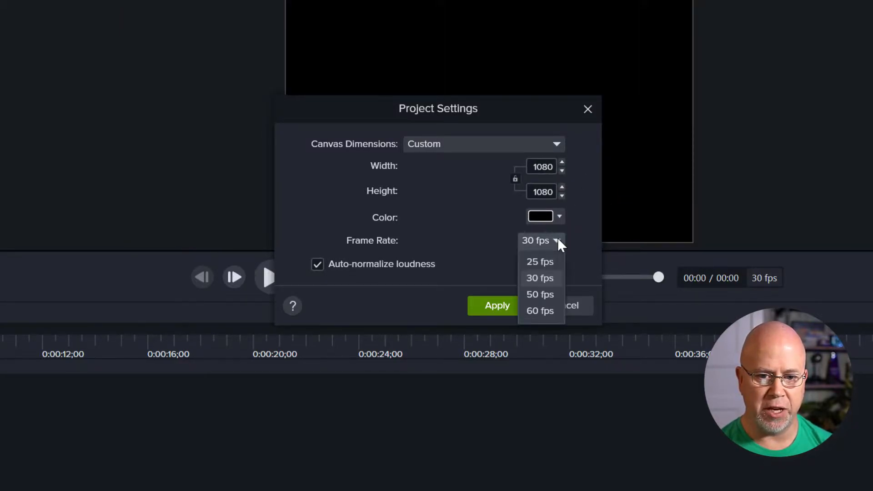
pyautogui.click(545, 277)
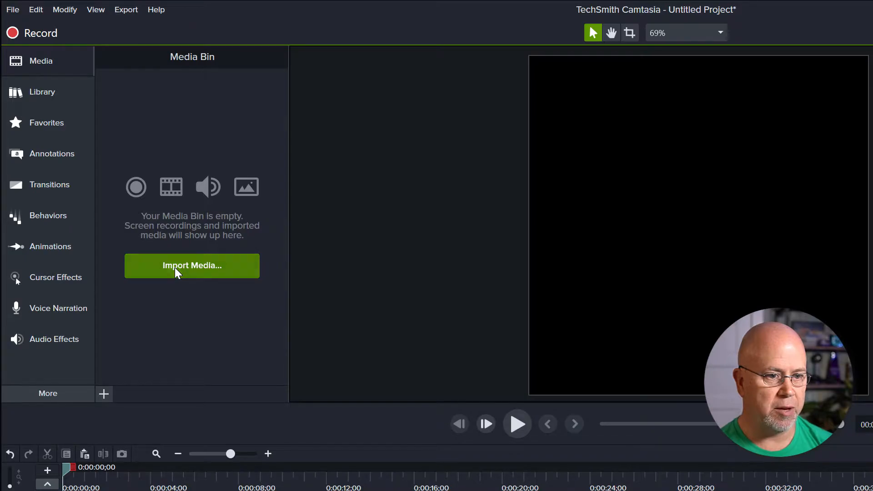
# - Start a media import and select audioblocks-upbeat-corporate_BlUz09gMv.wav together with themaritimer-video5-camtasia-pro-intro.mp4 in the files folder
pyautogui.click(176, 268)
pyautogui.click(221, 117)
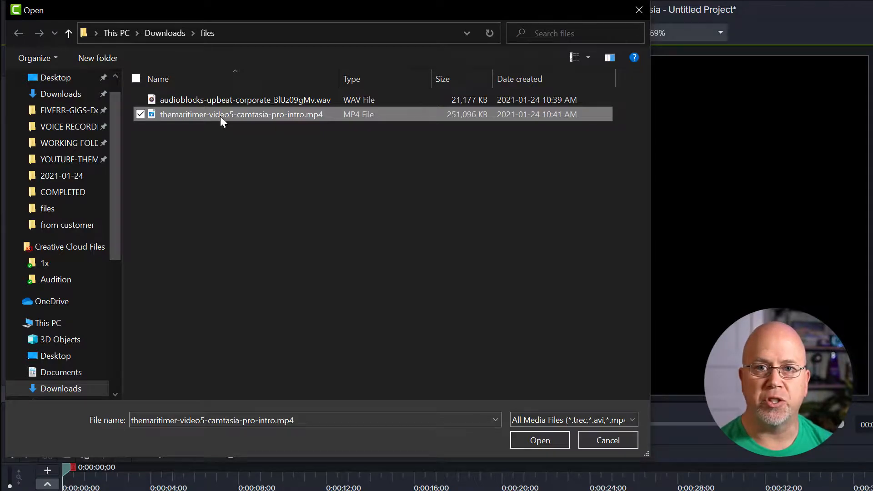
pyautogui.keyDown('shift'); pyautogui.click(213, 106); pyautogui.keyUp('shift')
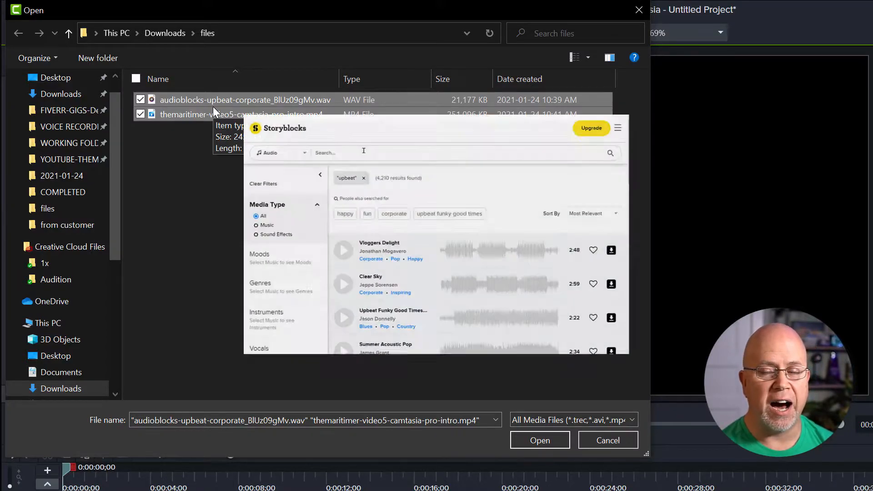
# - Switch to Storyblocks, search its audio library for "happy" and preview the track This Is My Jam
pyautogui.write('happy')
pyautogui.press('Return')
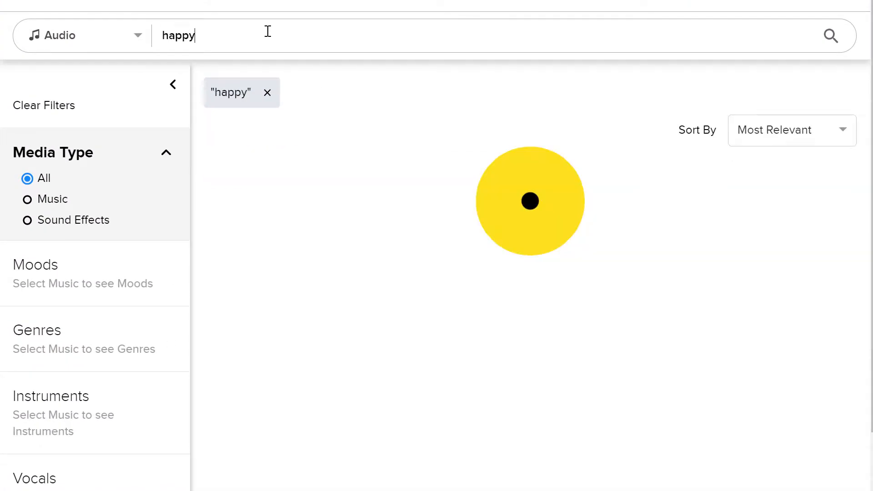
pyautogui.scroll(-2, 223, 273)
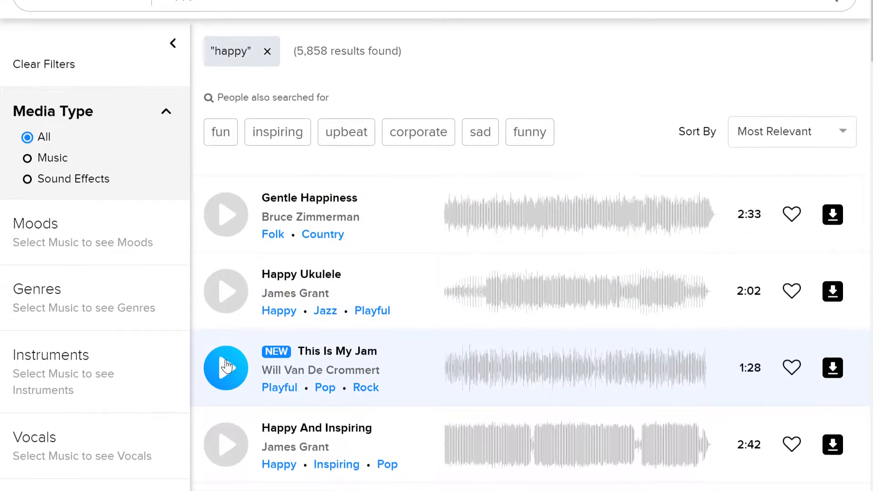
pyautogui.click(227, 355)
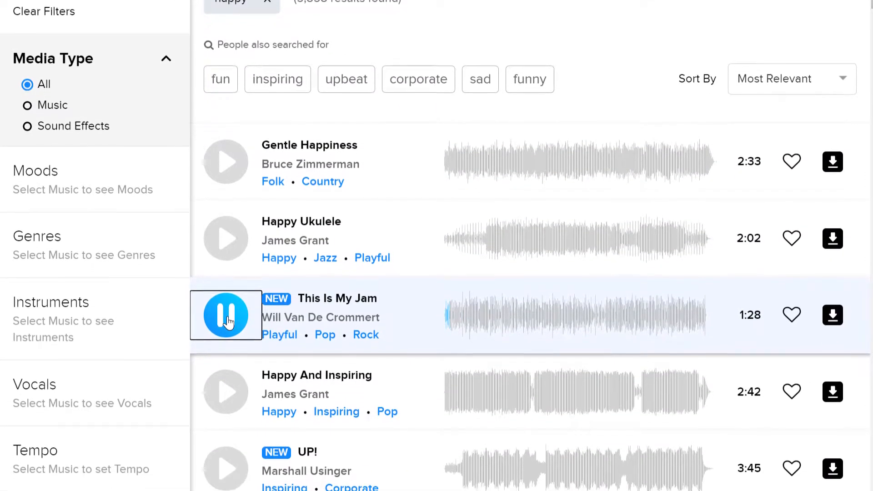
pyautogui.click(228, 310)
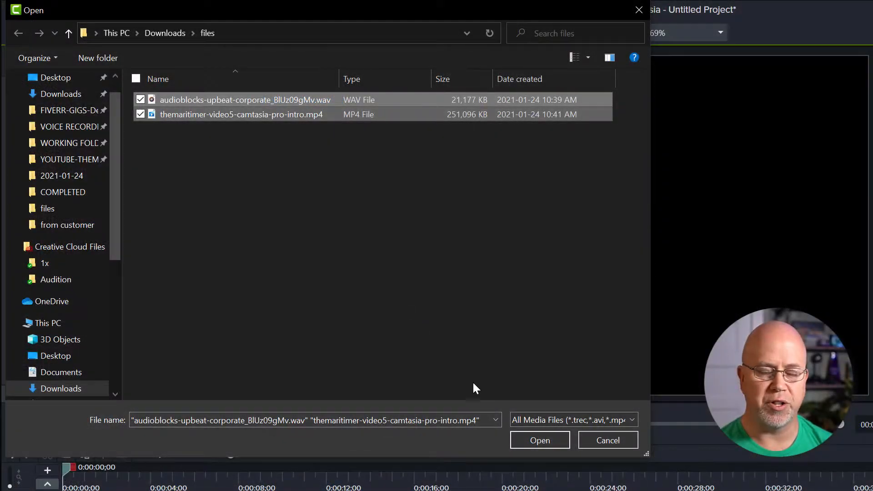
# - Return to Camtasia, import the two selected files and place the themaritimer video at the start of Track 2
pyautogui.click(540, 440)
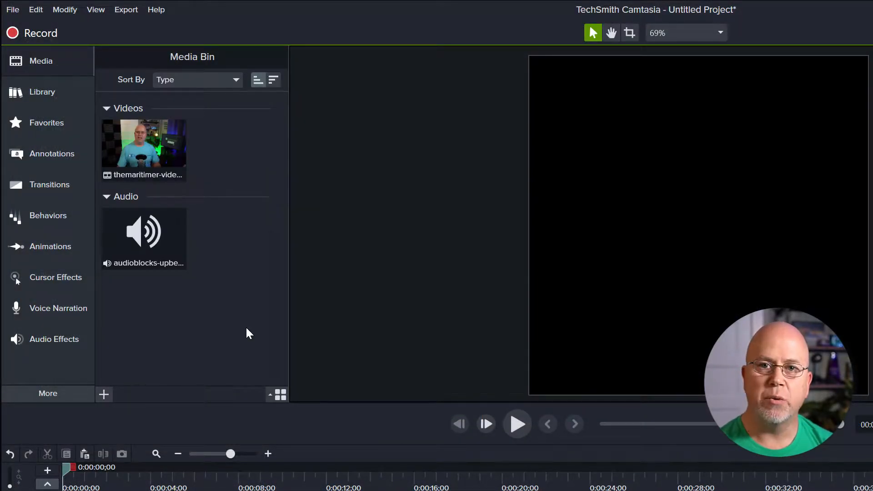
pyautogui.moveTo(141, 145); pyautogui.dragTo(191, 347)
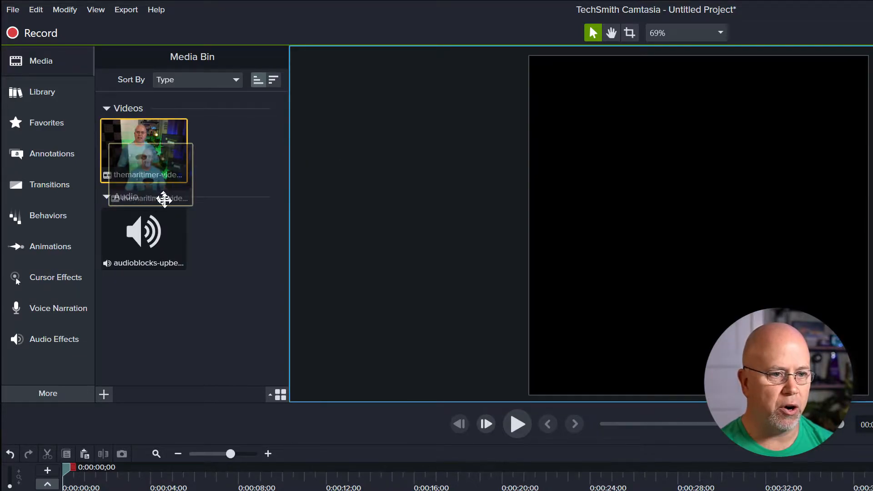
pyautogui.moveTo(166, 300); pyautogui.dragTo(57, 490)
pyautogui.moveTo(43, 448); pyautogui.dragTo(41, 449)
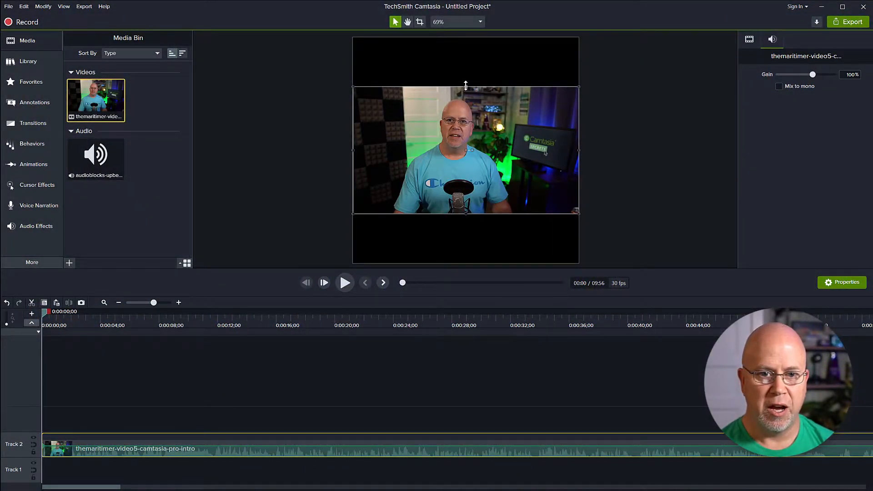
# - Enlarge the video to fill the square canvas's full height and shift it slightly sideways to centre the presenter
pyautogui.moveTo(466, 85); pyautogui.dragTo(467, 37)
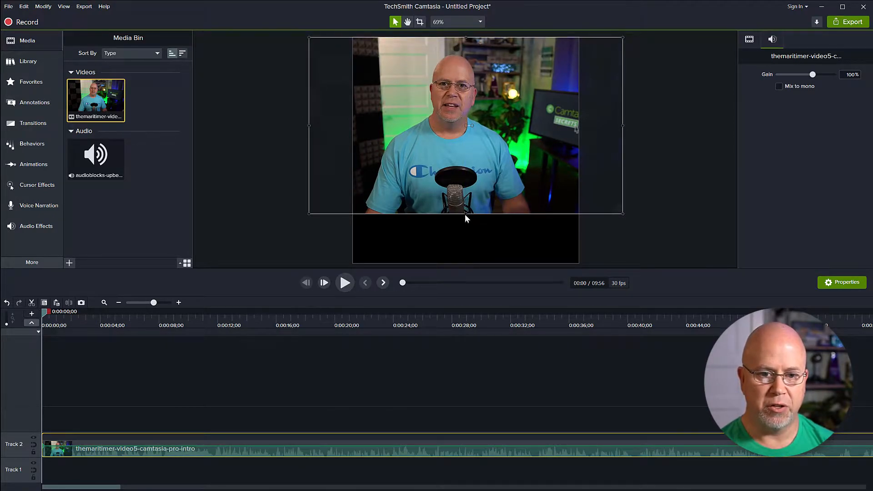
pyautogui.moveTo(465, 214); pyautogui.dragTo(466, 262)
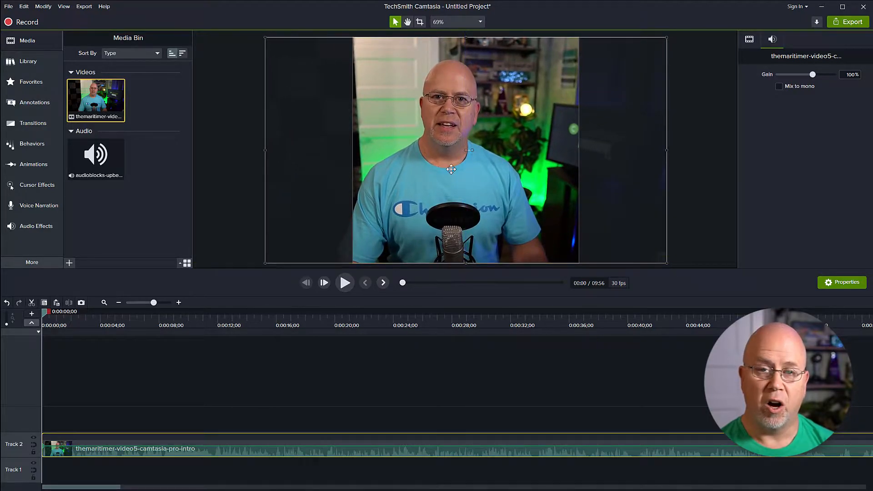
pyautogui.moveTo(443, 169)
pyautogui.mouseDown()
pyautogui.moveTo(490, 168)
pyautogui.moveTo(432, 169)
pyautogui.moveTo(456, 171)
pyautogui.mouseUp()
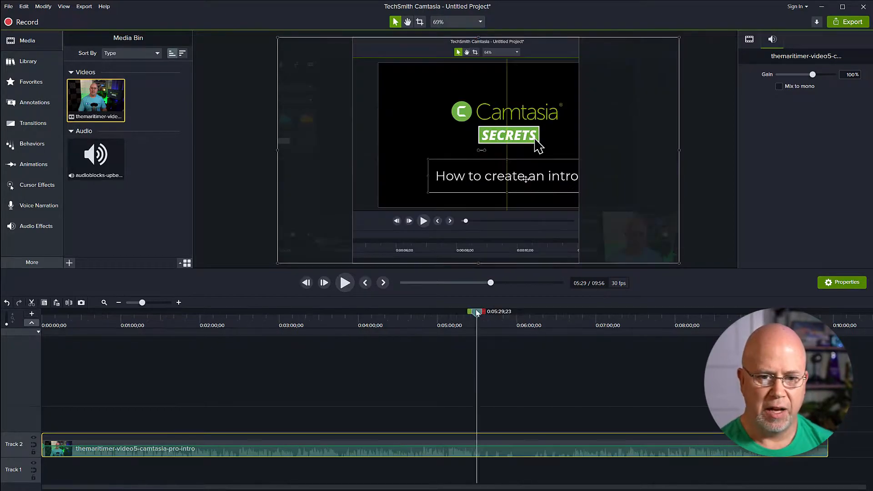
# - At about 4:26, shrink the video to about 70.4% with its left edge on the canvas edge, leaving the webcam outside the canvas
pyautogui.moveTo(478, 312); pyautogui.dragTo(394, 312)
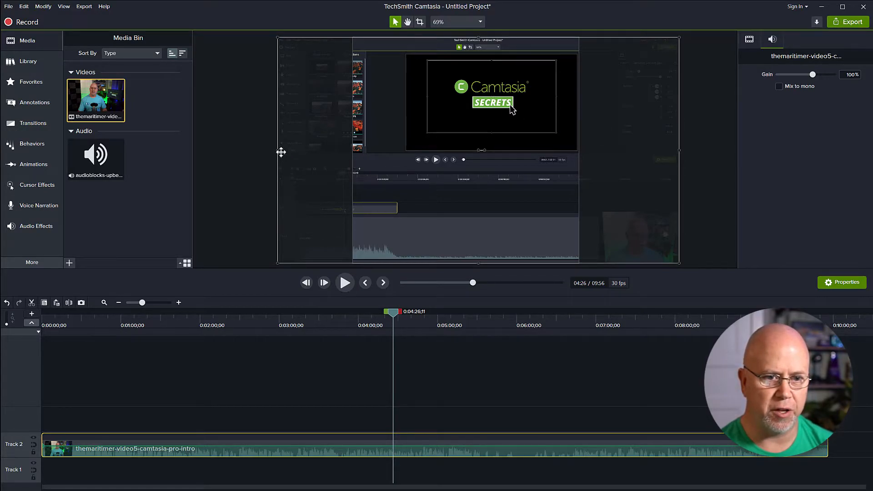
pyautogui.moveTo(277, 151); pyautogui.dragTo(353, 150)
pyautogui.moveTo(680, 150); pyautogui.dragTo(650, 157)
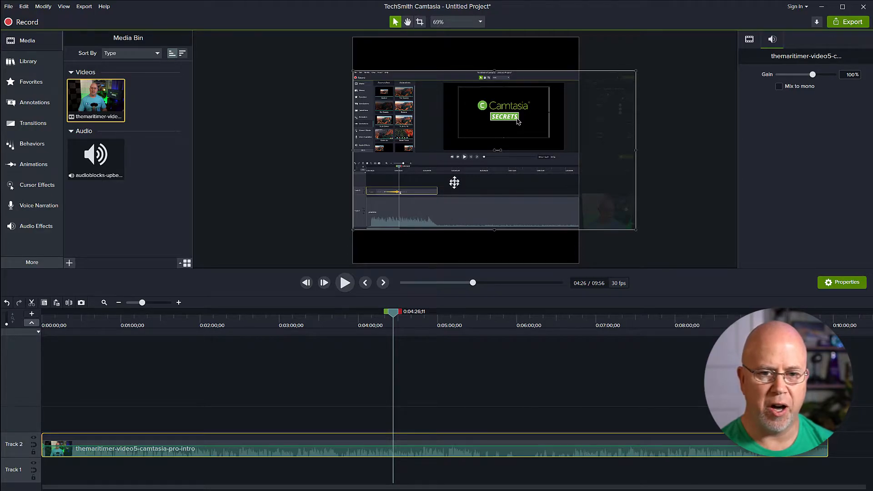
pyautogui.moveTo(456, 151)
pyautogui.mouseDown()
pyautogui.moveTo(446, 140)
pyautogui.moveTo(454, 129)
pyautogui.moveTo(459, 180)
pyautogui.moveTo(458, 150)
pyautogui.mouseUp()
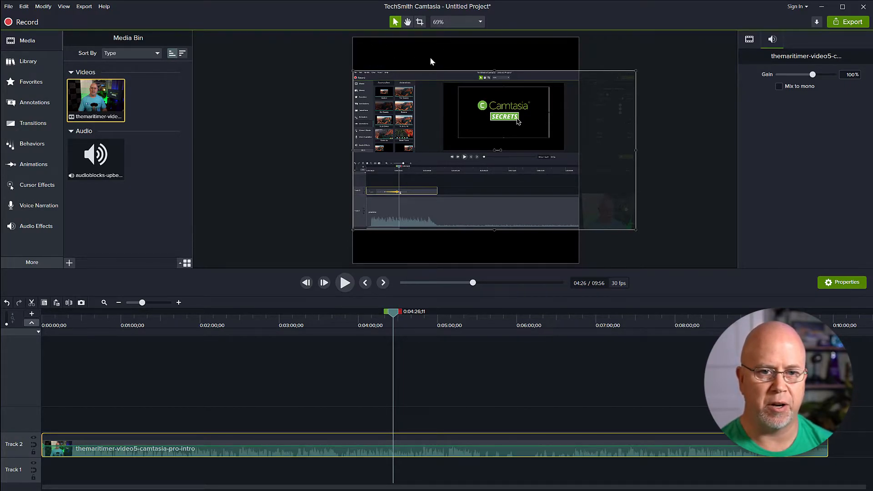
# - Change the project's canvas colour to white (#FFFFFF) and deselect the video
pyautogui.click(454, 22)
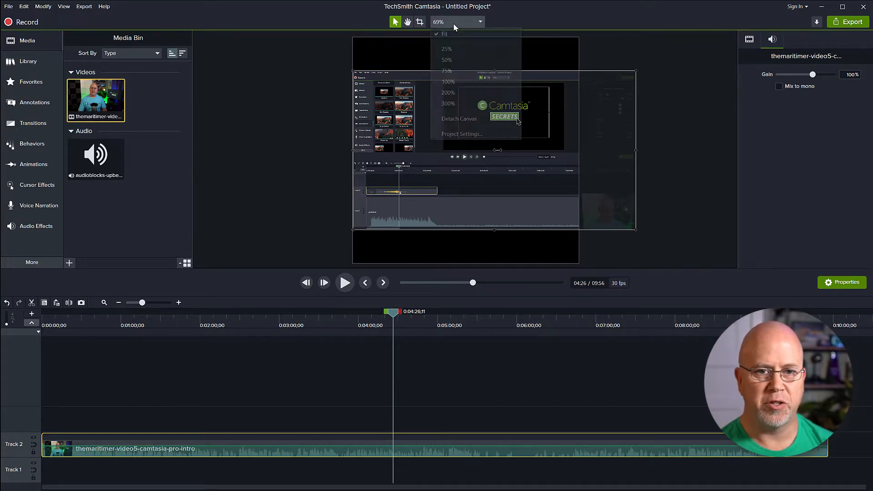
pyautogui.click(461, 134)
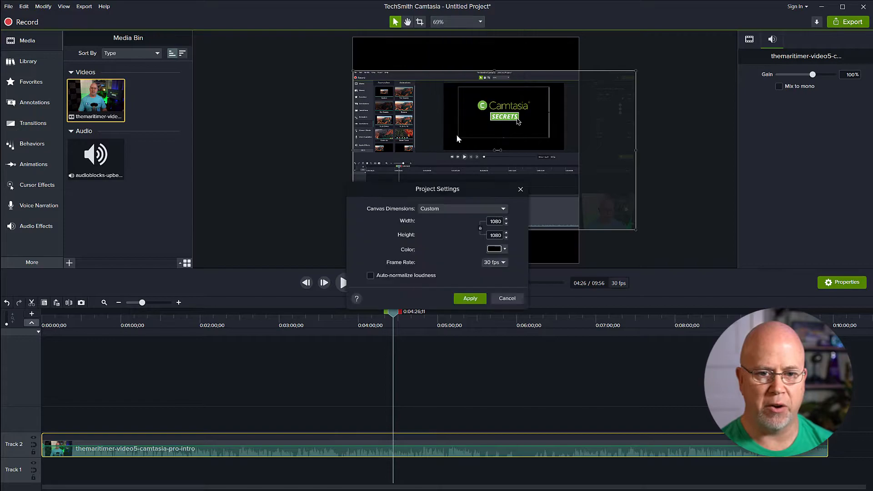
pyautogui.click(496, 249)
pyautogui.click(459, 278)
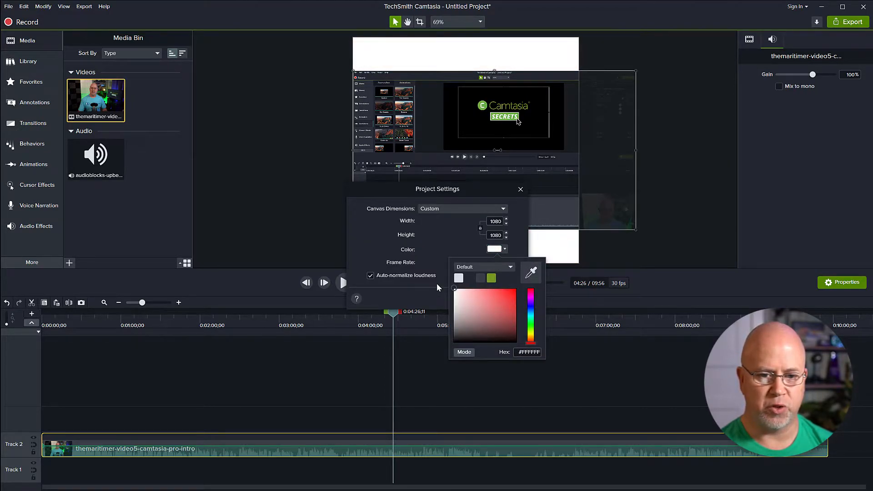
pyautogui.click(442, 298)
pyautogui.click(468, 299)
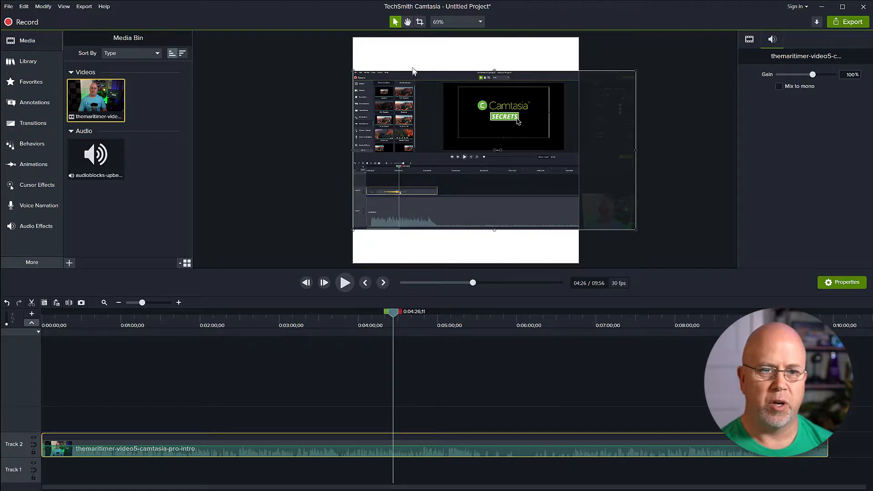
pyautogui.click(420, 57)
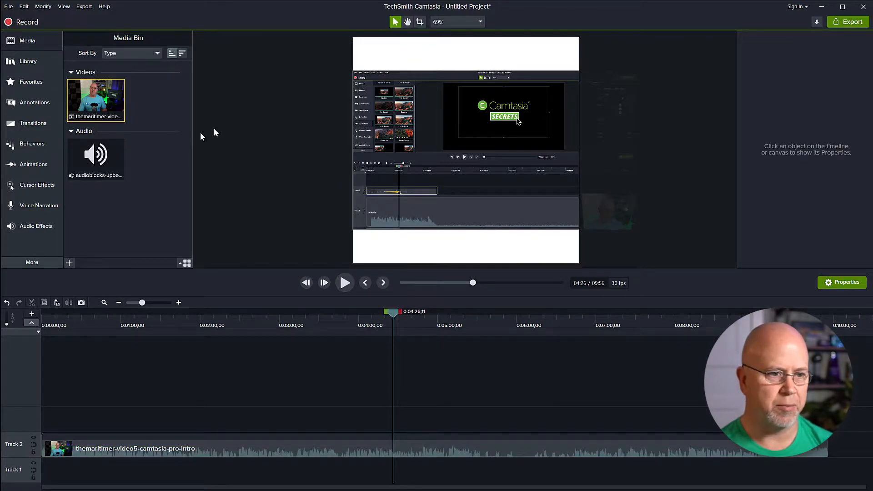
# - Add a plain text callout reading "Video Intro Creator!" in the white band above the video
pyautogui.click(35, 102)
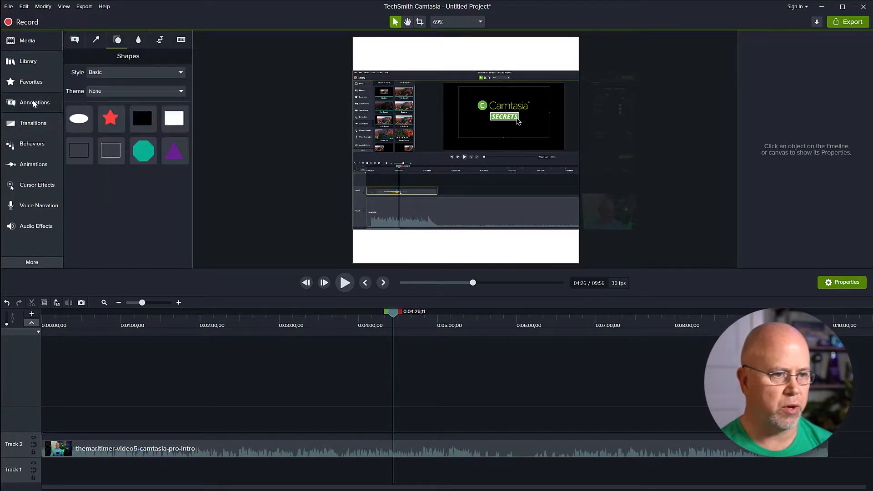
pyautogui.click(74, 40)
pyautogui.moveTo(78, 186); pyautogui.dragTo(443, 101)
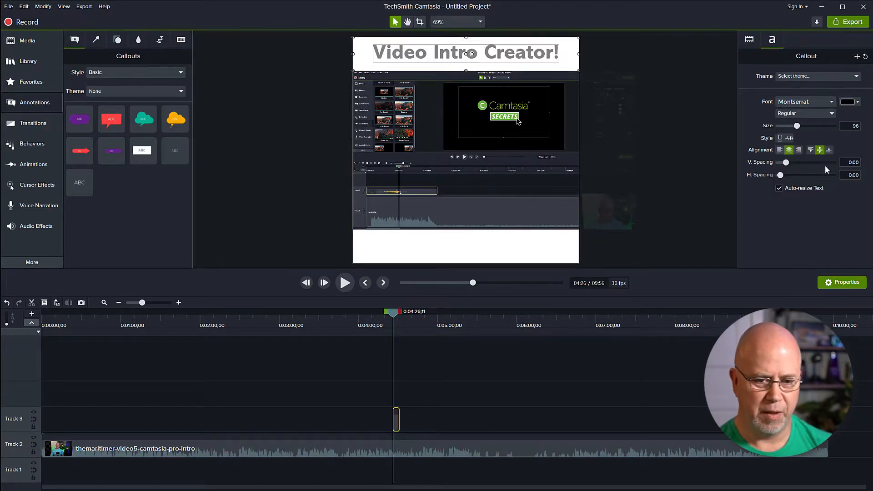
pyautogui.click(502, 132)
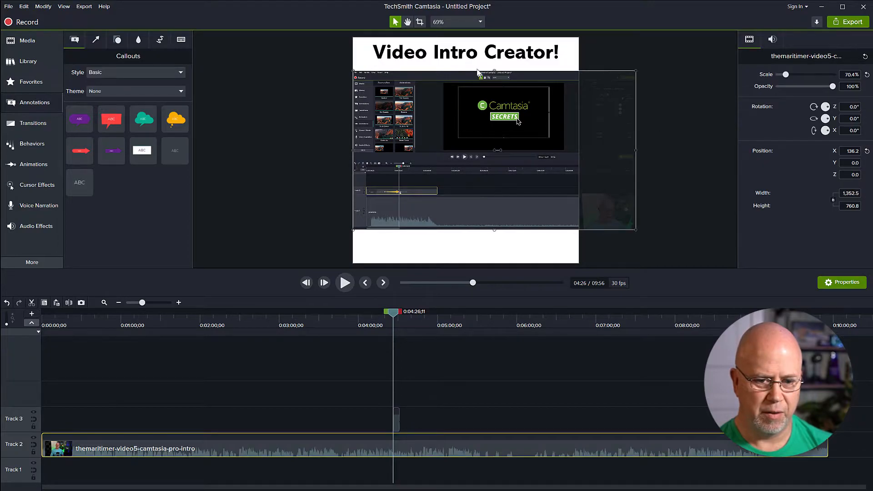
pyautogui.click(424, 243)
# - Move the title callout to the start of Track 3 and stretch it to cover the video's full length
pyautogui.moveTo(399, 424); pyautogui.dragTo(467, 427)
pyautogui.moveTo(414, 417); pyautogui.dragTo(61, 416)
pyautogui.moveTo(115, 423); pyautogui.dragTo(691, 425)
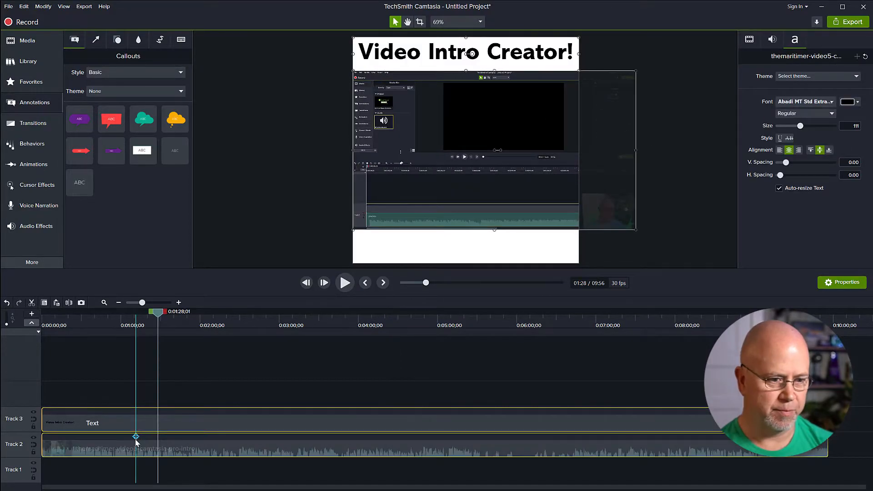
# - Split the title and video at about 1:11, delete their opening sections and move the remainder to the timeline start
pyautogui.press('s')
pyautogui.click(146, 415)
pyautogui.keyDown('ctrl'); pyautogui.click(128, 443); pyautogui.keyUp('ctrl')
pyautogui.press('Delete')
pyautogui.hotkey('ctrl', 'a')
pyautogui.moveTo(162, 450); pyautogui.dragTo(46, 448)
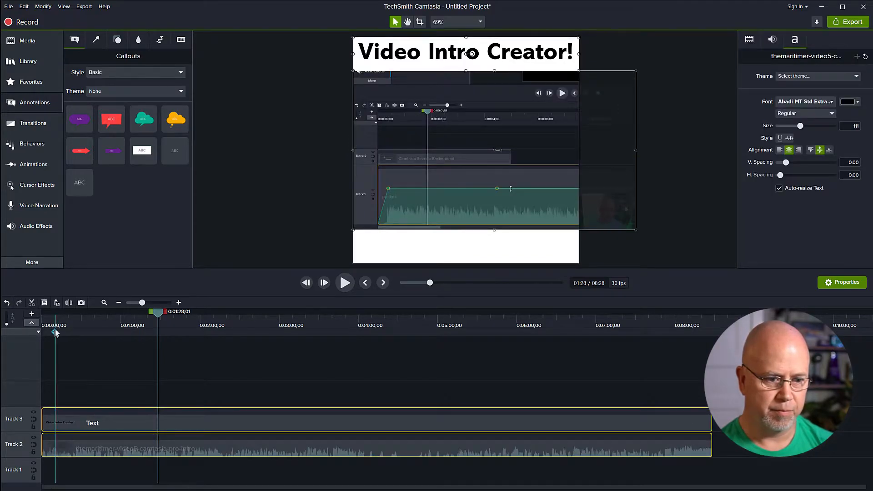
# - Keep a first segment of about 8 seconds, cut out the title and video section following it and close the gap
pyautogui.click(55, 335)
pyautogui.scroll(3, 50, 410)
pyautogui.moveTo(117, 315); pyautogui.dragTo(295, 335)
pyautogui.press('s')
pyautogui.press('s')
pyautogui.press('Delete')
pyautogui.moveTo(275, 420); pyautogui.dragTo(309, 448)
pyautogui.moveTo(309, 448); pyautogui.dragTo(117, 448)
# - Split both tracks to end the second segment at about 18 seconds, delete the section following it and close the gap
pyautogui.moveTo(119, 318); pyautogui.dragTo(235, 346)
pyautogui.press('s')
pyautogui.moveTo(230, 313); pyautogui.dragTo(177, 337)
pyautogui.press('s')
pyautogui.moveTo(196, 425); pyautogui.dragTo(213, 444)
pyautogui.press('Delete')
pyautogui.moveTo(236, 446); pyautogui.dragTo(188, 442)
# - Play the third segment, end it at about 26 seconds, delete the title and video section following it and close the gap
pyautogui.press('space')
pyautogui.press('space')
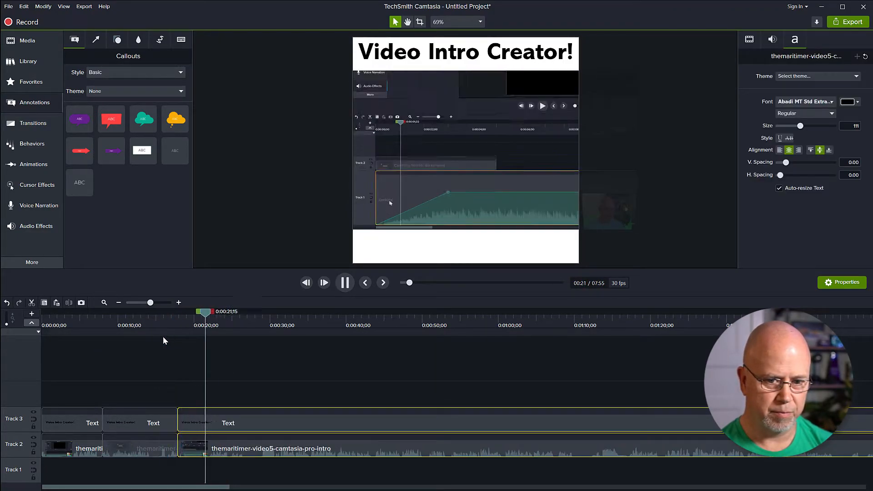
pyautogui.press('s')
pyautogui.moveTo(239, 317); pyautogui.dragTo(507, 366)
pyautogui.press('s')
pyautogui.moveTo(473, 425); pyautogui.dragTo(491, 444)
pyautogui.press('Delete')
pyautogui.moveTo(514, 443); pyautogui.dragTo(397, 441)
pyautogui.moveTo(477, 444); pyautogui.dragTo(267, 444)
# - Split both tracks to finish the fourth segment and remove the unwanted section before the last segment
pyautogui.moveTo(282, 318); pyautogui.dragTo(343, 359)
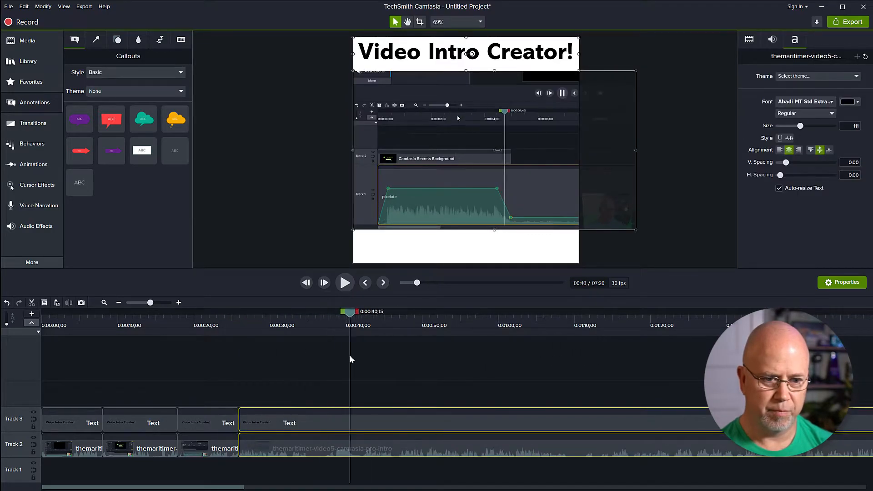
pyautogui.press('s')
pyautogui.moveTo(367, 318); pyautogui.dragTo(509, 346)
pyautogui.moveTo(150, 302); pyautogui.dragTo(144, 302)
pyautogui.moveTo(151, 313); pyautogui.dragTo(176, 337)
pyautogui.moveTo(191, 396); pyautogui.dragTo(158, 444)
pyautogui.press('s')
pyautogui.moveTo(168, 346); pyautogui.dragTo(136, 443)
pyautogui.hotkey('ctrl', 'BackSpace')
# - Split both tracks at about 52 seconds and delete everything after the last segment
pyautogui.moveTo(175, 313); pyautogui.dragTo(137, 356)
pyautogui.press('s')
pyautogui.moveTo(151, 388); pyautogui.dragTo(166, 443)
pyautogui.moveTo(136, 312)
pyautogui.mouseDown()
pyautogui.moveTo(717, 364)
pyautogui.moveTo(154, 365)
pyautogui.moveTo(143, 315)
pyautogui.mouseUp()
pyautogui.press('Delete')
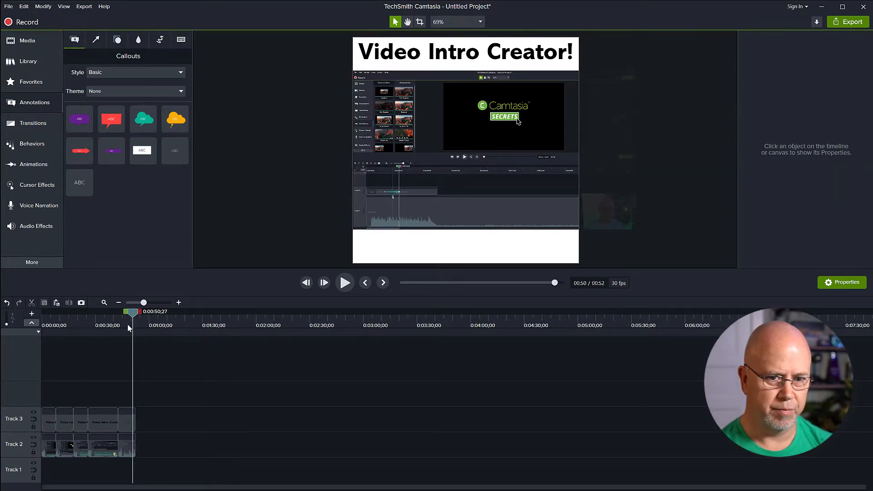
pyautogui.moveTo(617, 328); pyautogui.dragTo(573, 318)
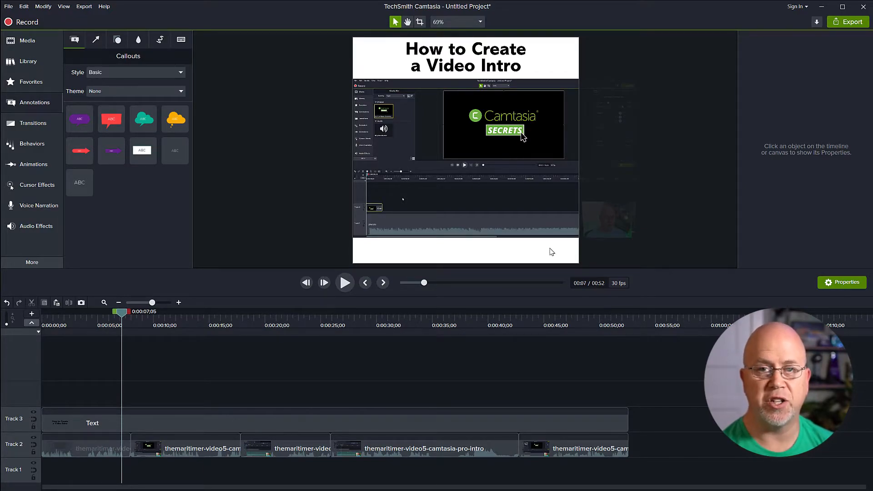
# - Duplicate the title callout onto Track 4, aligned with the original, and fit the copy in the white band below the video
pyautogui.click(321, 423)
pyautogui.hotkey('ctrl', 'c')
pyautogui.hotkey('ctrl', 'v')
pyautogui.moveTo(322, 474); pyautogui.dragTo(241, 397)
pyautogui.moveTo(449, 63); pyautogui.dragTo(448, 253)
pyautogui.moveTo(466, 222); pyautogui.dragTo(466, 238)
# - Change the lower callout's text to "Click to watch entire video!" and format it in red Impact
pyautogui.doubleClick(494, 250)
pyautogui.write('Click to watch entire video!')
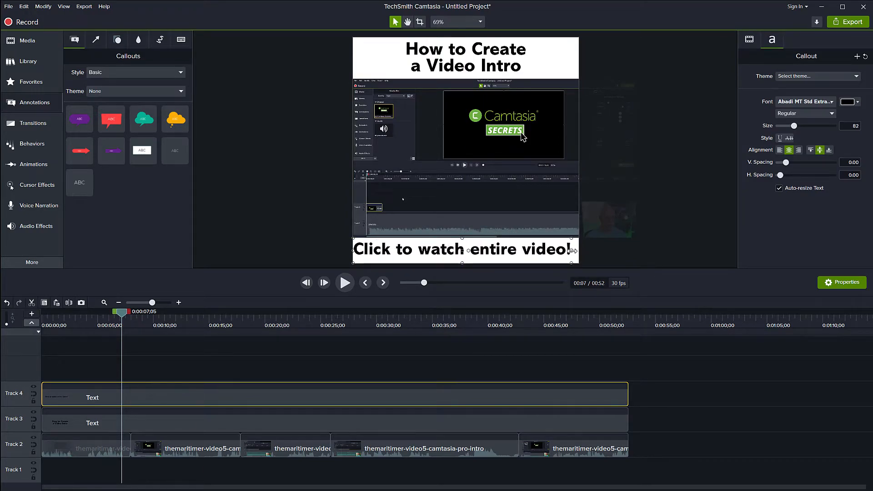
pyautogui.click(717, 233)
pyautogui.doubleClick(517, 255)
pyautogui.click(832, 102)
pyautogui.moveTo(865, 123); pyautogui.dragTo(865, 175)
pyautogui.click(793, 196)
pyautogui.click(407, 252)
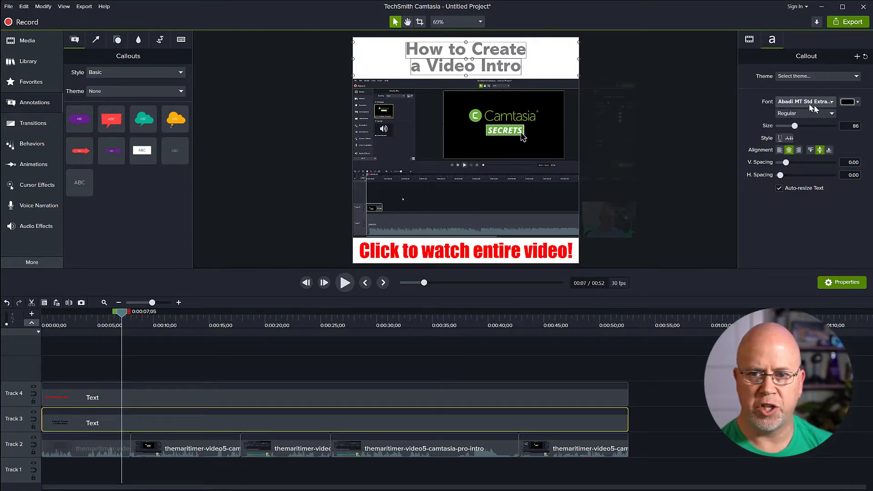
# - Set the "How to Create a Video Intro" title to the Impact font and resize its box to fit one line
pyautogui.click(831, 102)
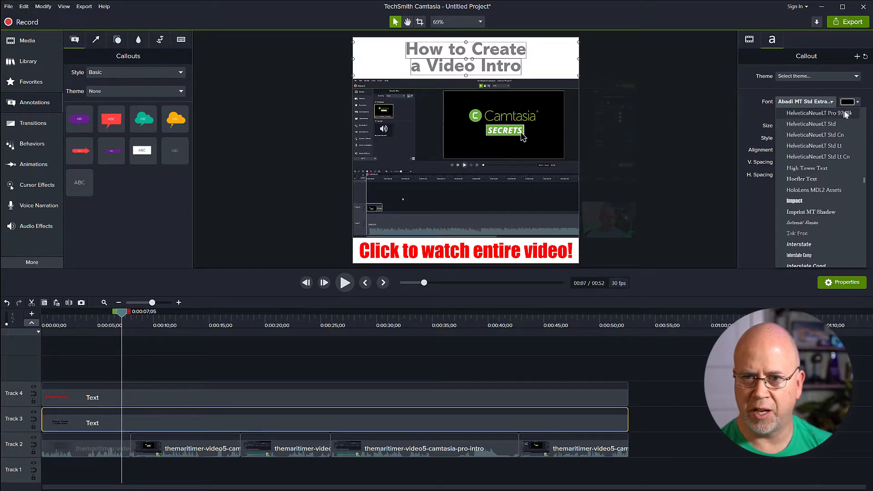
pyautogui.click(800, 203)
pyautogui.moveTo(579, 58); pyautogui.dragTo(573, 58)
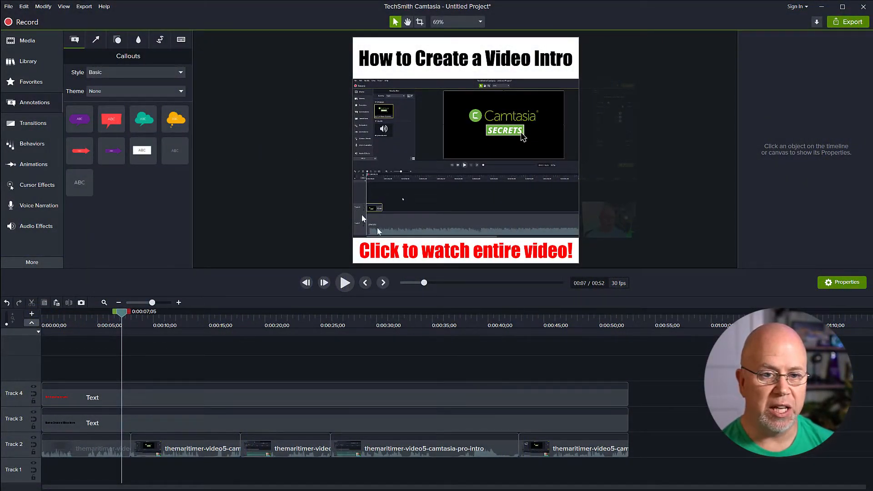
# - Mute all the video clips on Track 2 by setting their audio gain to 0%, and play back a short stretch
pyautogui.moveTo(123, 313); pyautogui.dragTo(101, 322)
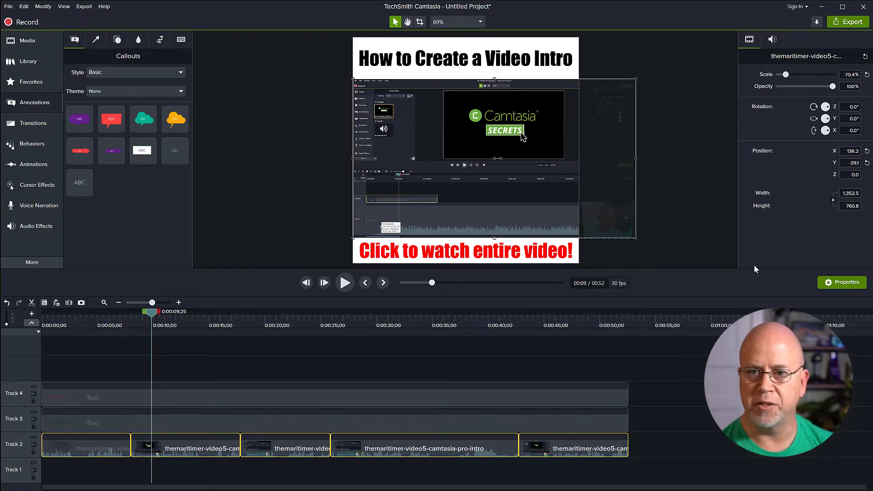
pyautogui.click(774, 40)
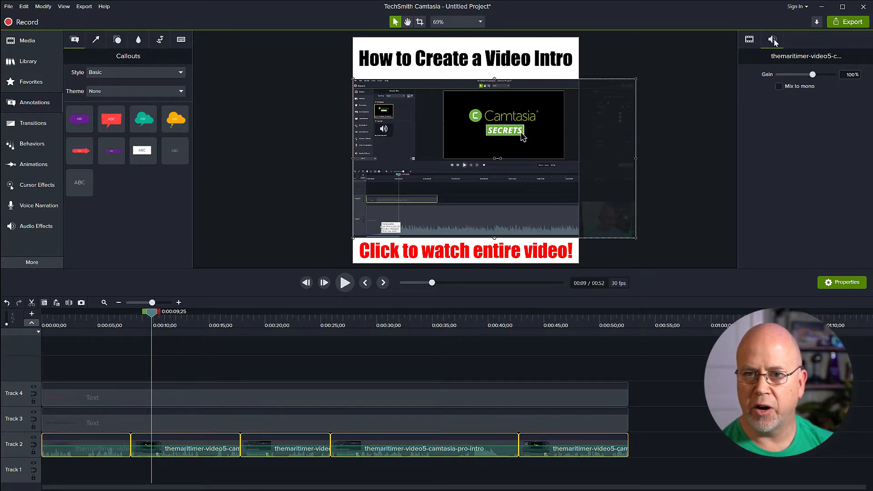
pyautogui.moveTo(815, 76); pyautogui.dragTo(778, 76)
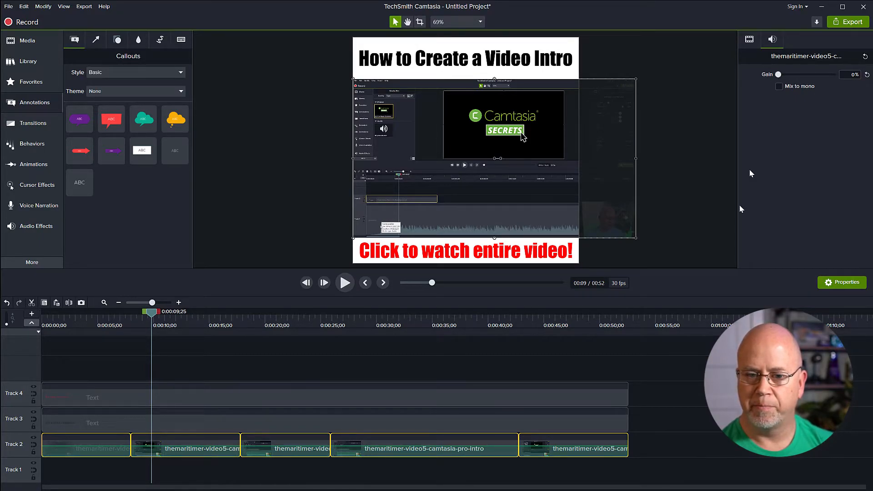
pyautogui.click(658, 421)
pyautogui.click(117, 324)
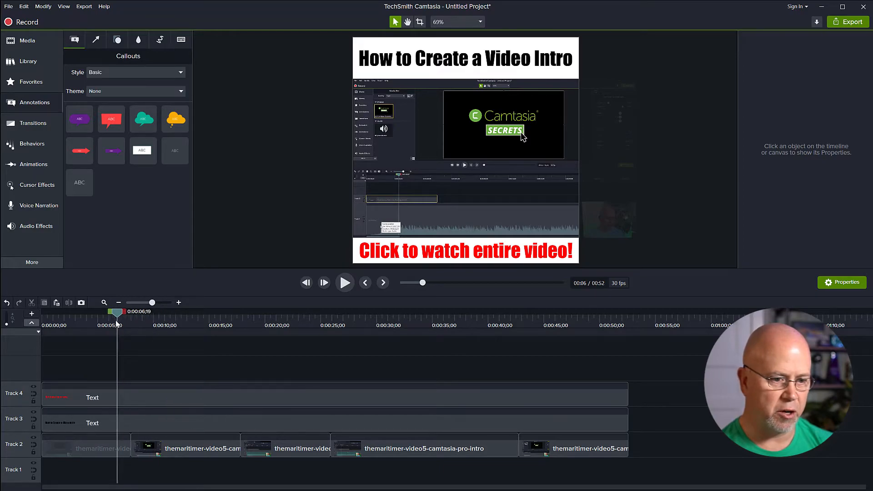
pyautogui.press('space')
pyautogui.press('space')
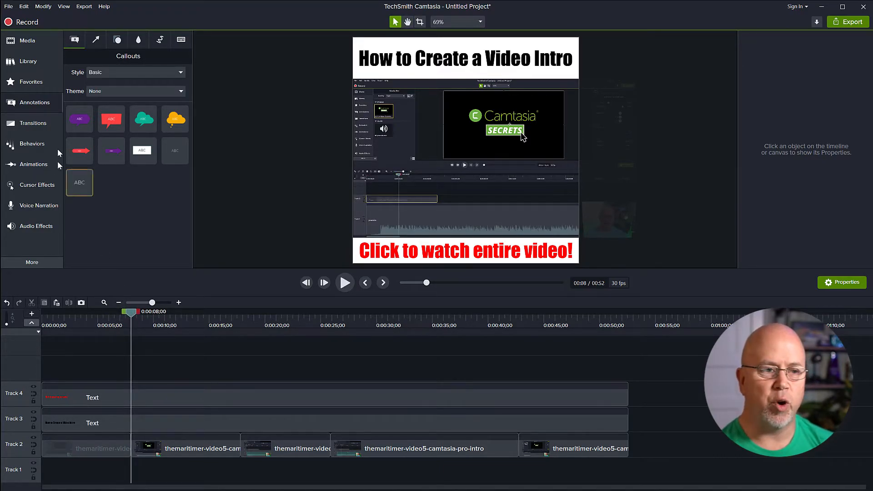
# - Add the audioblocks upbeat corporate music to the start of Track 1 and trim its end to match the video clips
pyautogui.click(29, 41)
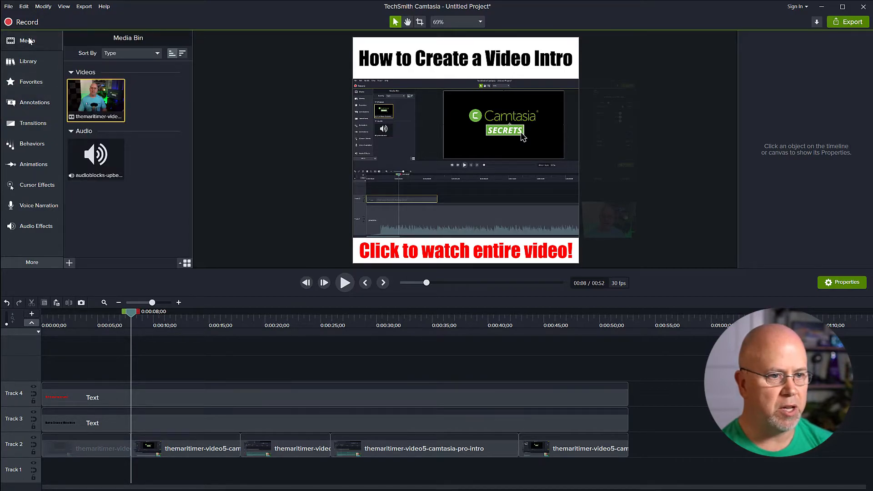
pyautogui.moveTo(88, 160); pyautogui.dragTo(126, 369)
pyautogui.moveTo(114, 446); pyautogui.dragTo(43, 482)
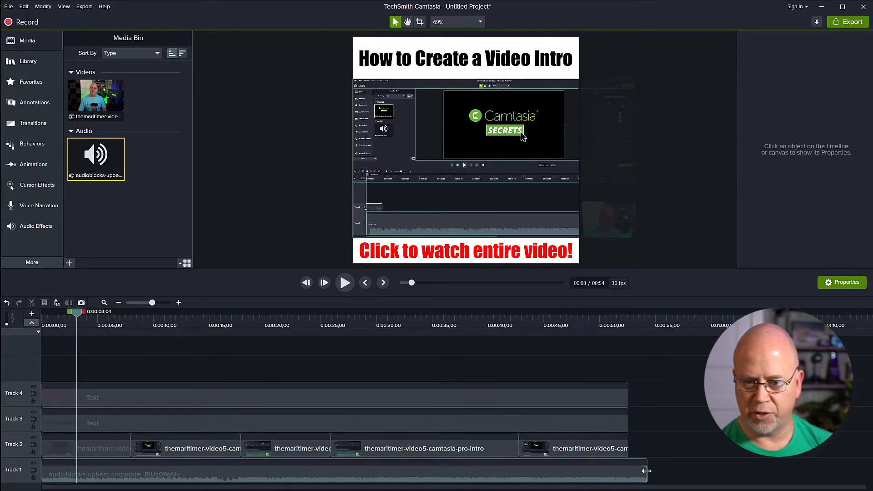
pyautogui.moveTo(646, 471); pyautogui.dragTo(628, 470)
# - Make Track 1 taller and apply short audio fades at the start and end of the music clip
pyautogui.moveTo(18, 458); pyautogui.dragTo(16, 426)
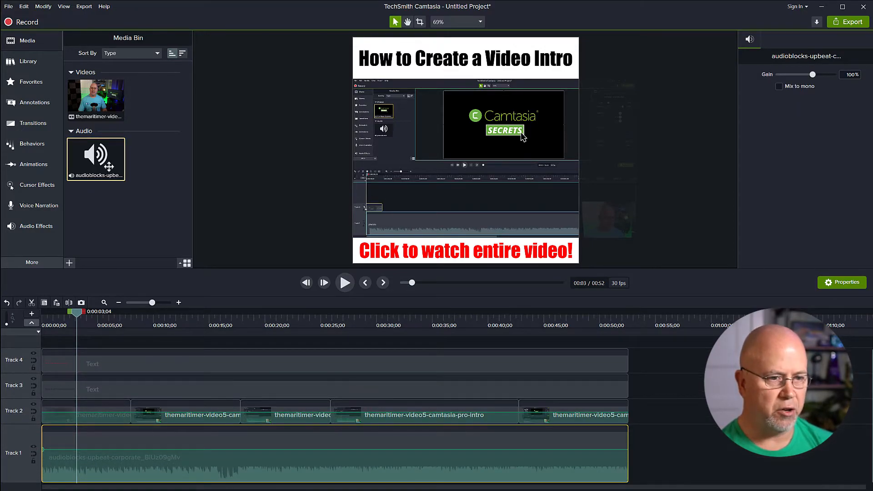
pyautogui.click(33, 229)
pyautogui.moveTo(96, 116); pyautogui.dragTo(58, 453)
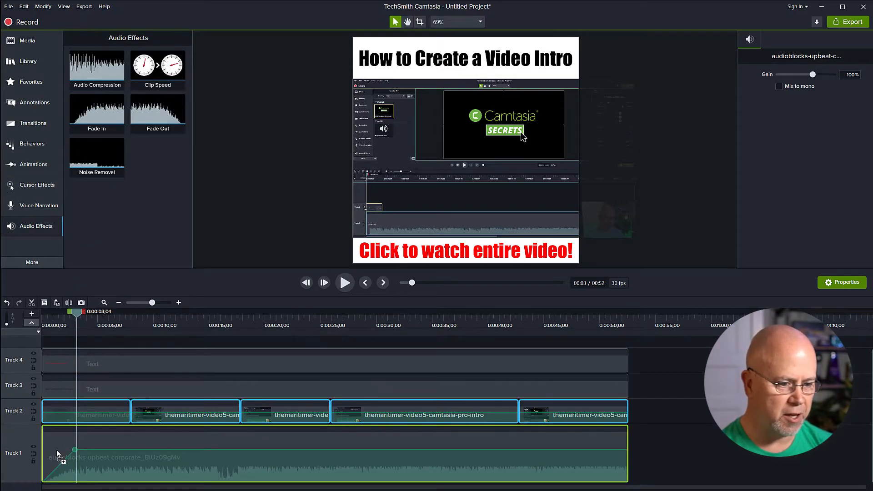
pyautogui.moveTo(158, 117); pyautogui.dragTo(600, 458)
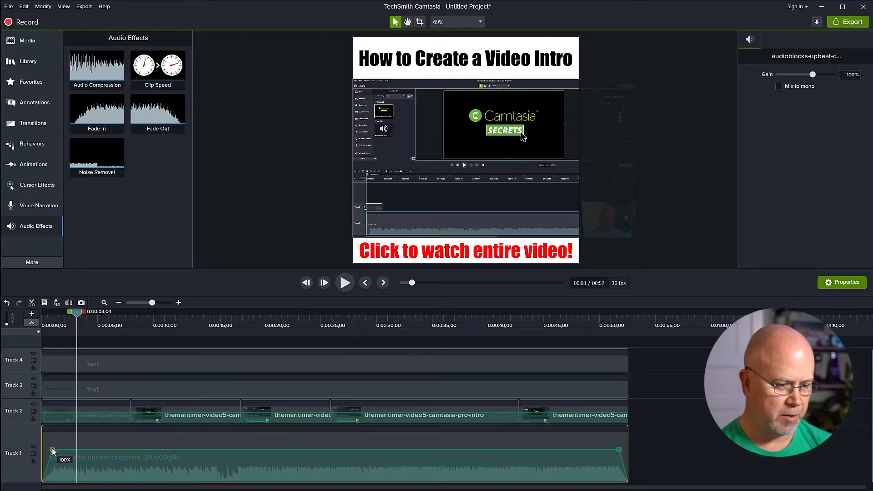
pyautogui.click(142, 400)
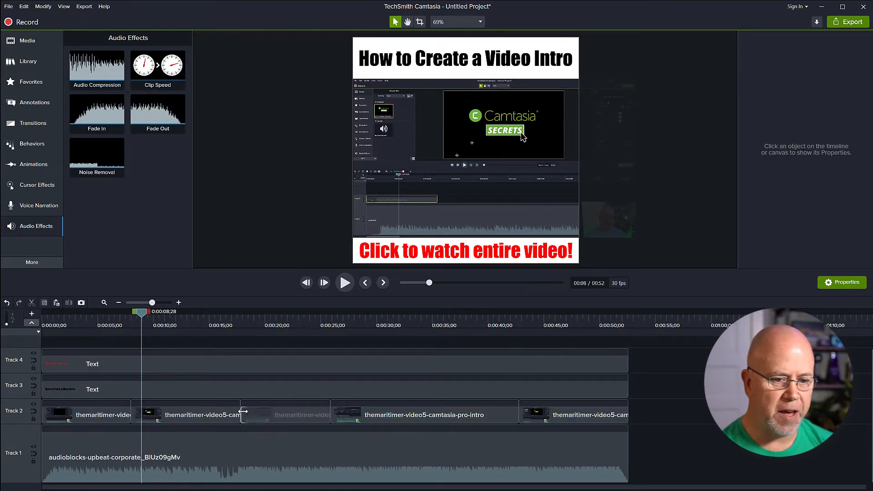
# - Apply the Fade transition to all the video clips on Track 2 and play back the cuts
pyautogui.moveTo(639, 416); pyautogui.dragTo(43, 452)
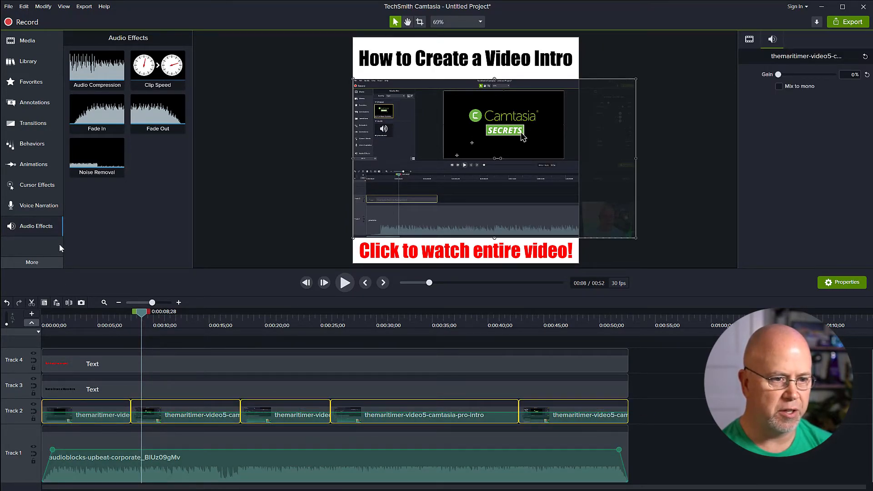
pyautogui.click(30, 125)
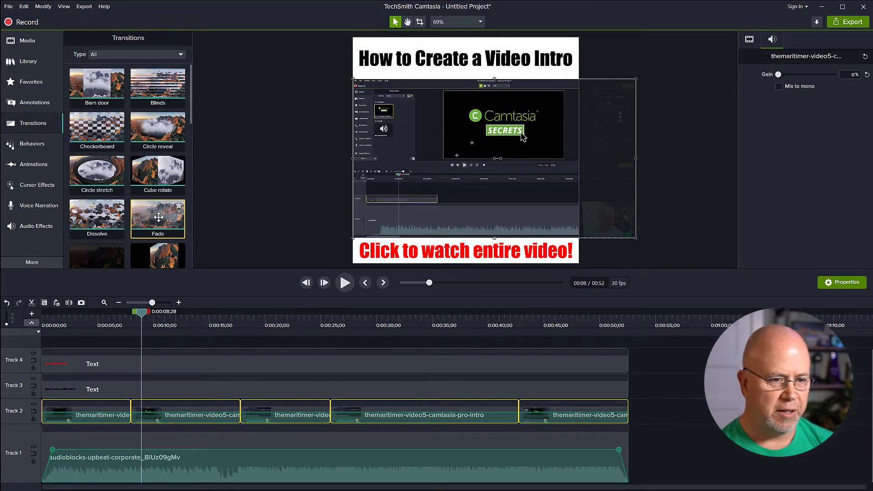
pyautogui.moveTo(161, 223); pyautogui.dragTo(307, 417)
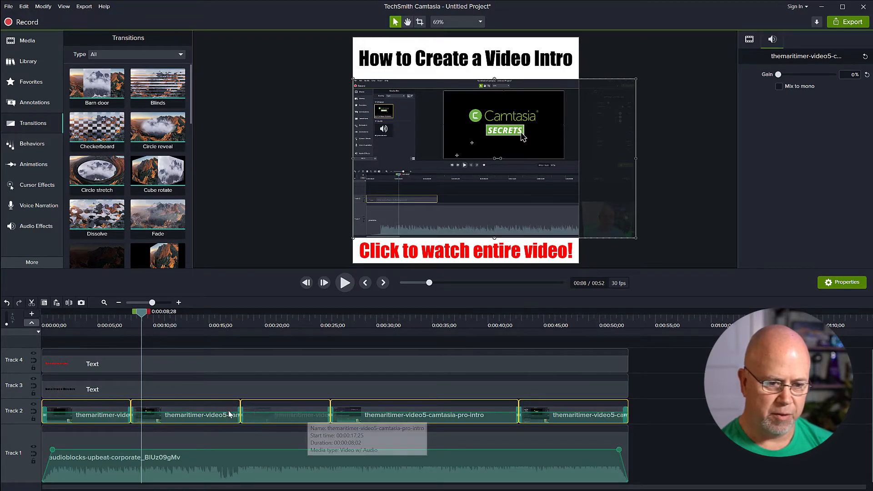
pyautogui.moveTo(70, 322); pyautogui.dragTo(129, 329)
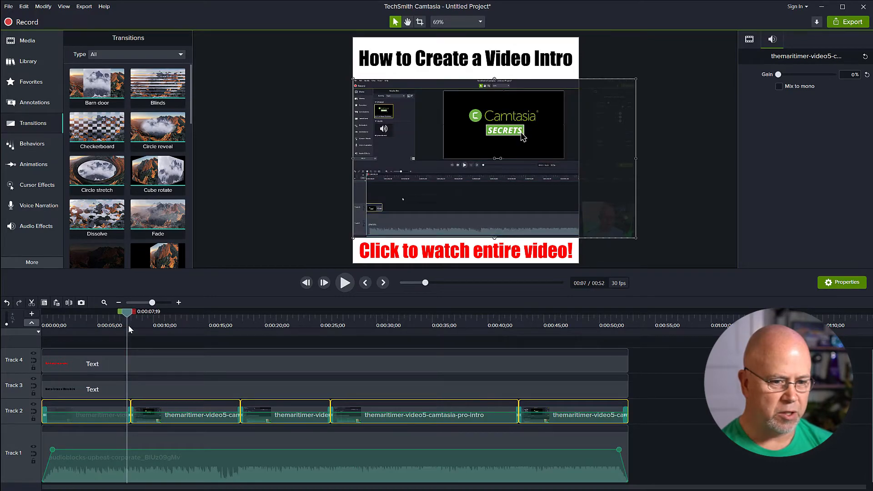
pyautogui.press('space')
pyautogui.press('space')
pyautogui.click(511, 324)
pyautogui.press('space')
pyautogui.press('space')
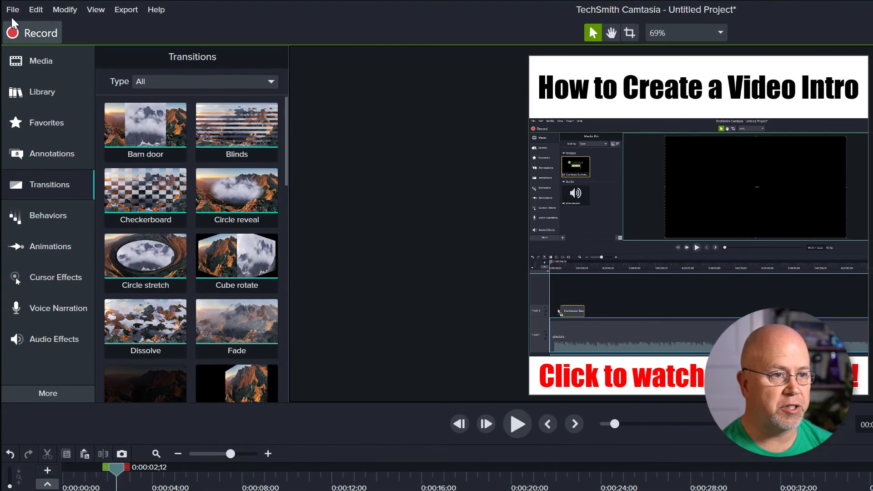
# - Save the project as video-ad in the files folder under Downloads
pyautogui.click(12, 10)
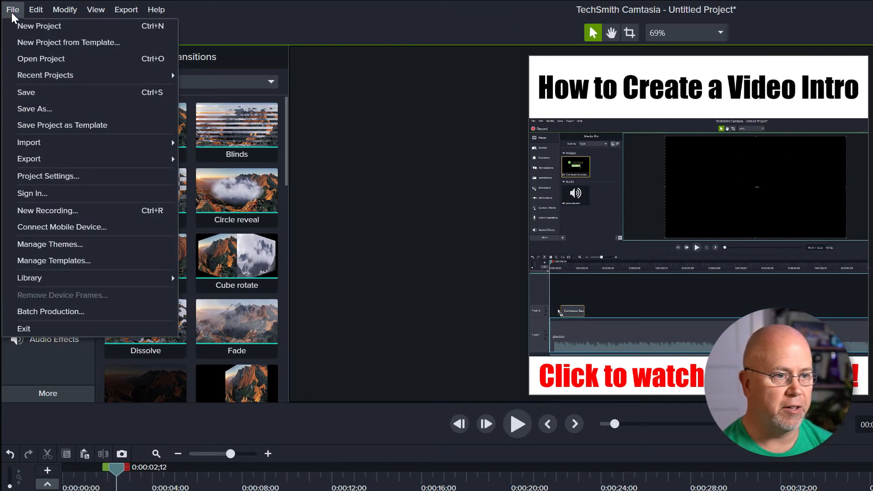
pyautogui.click(25, 108)
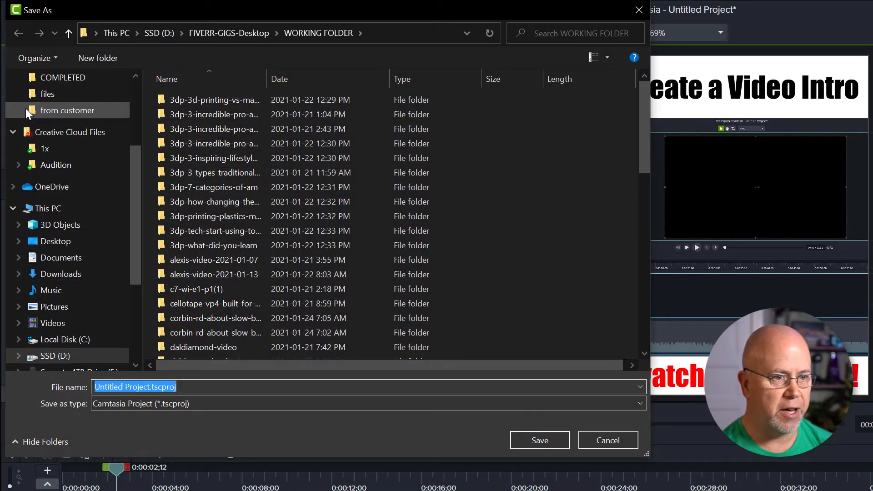
pyautogui.click(48, 93)
pyautogui.write('video')
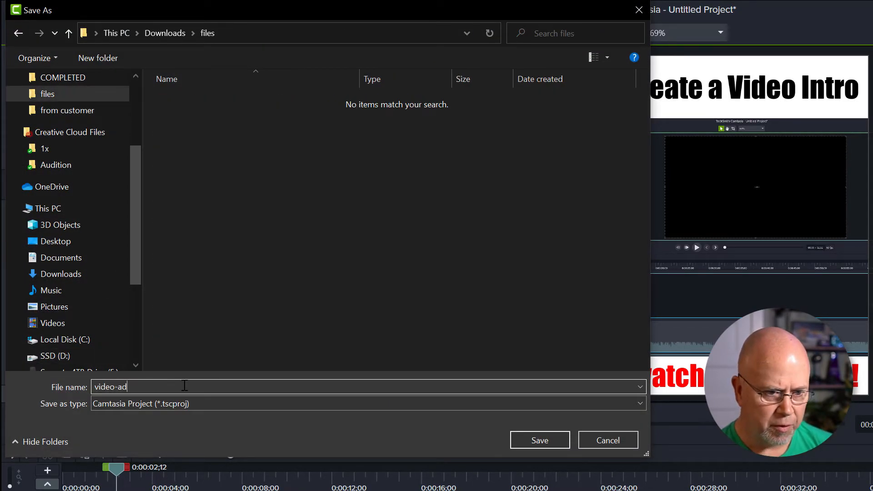
pyautogui.write('-ad')
pyautogui.press('Return')
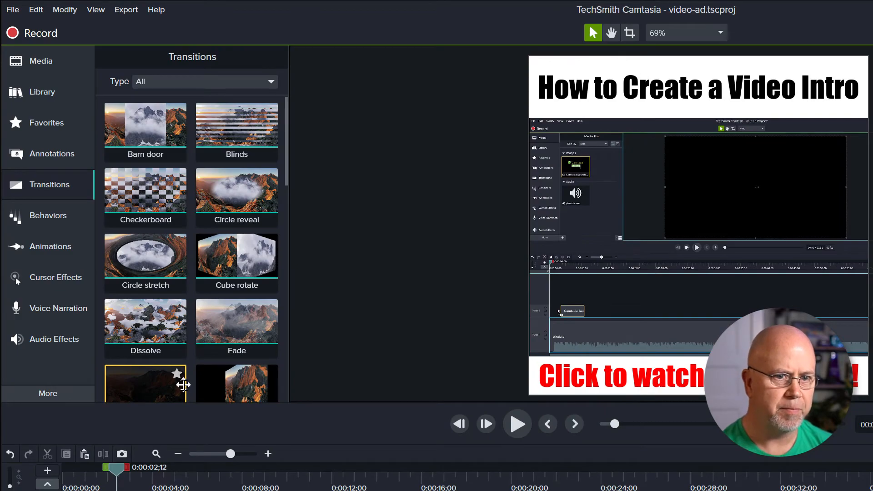
# - Produce the project through a new custom production as an MP4 - Smart Player (HTML5) video named video-ad.mp4 in the files folder
pyautogui.click(127, 10)
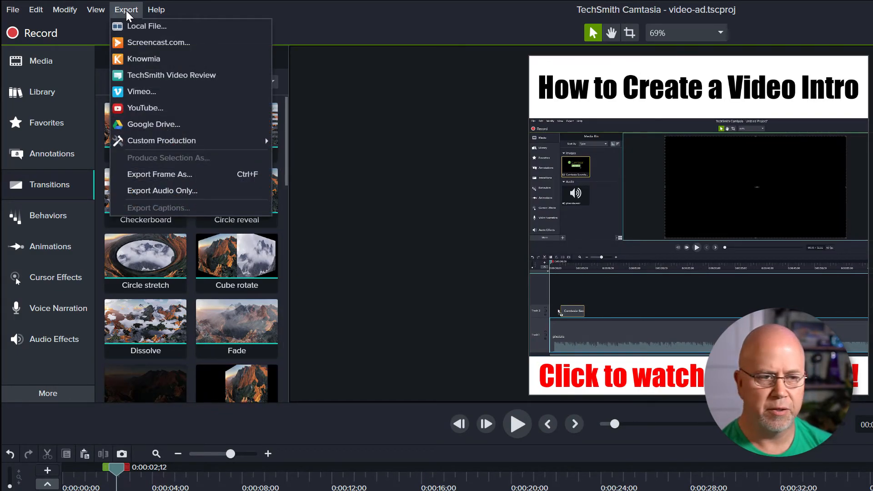
pyautogui.moveTo(264, 141)
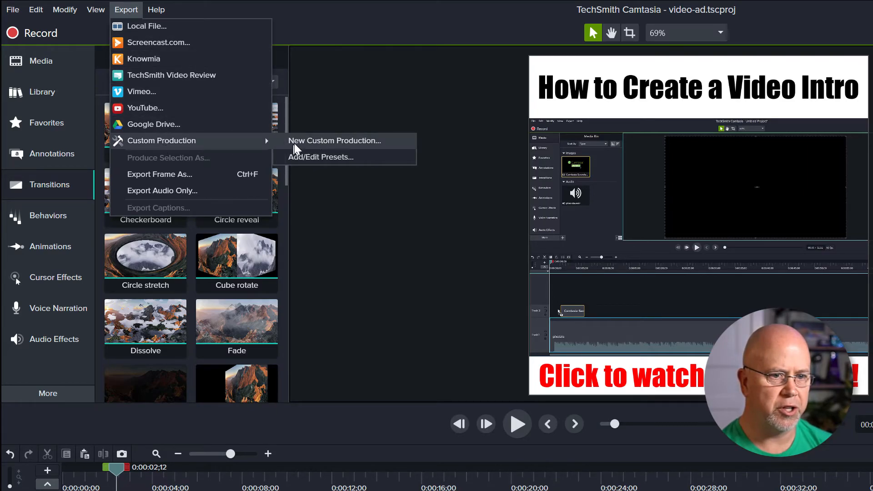
pyautogui.click(346, 145)
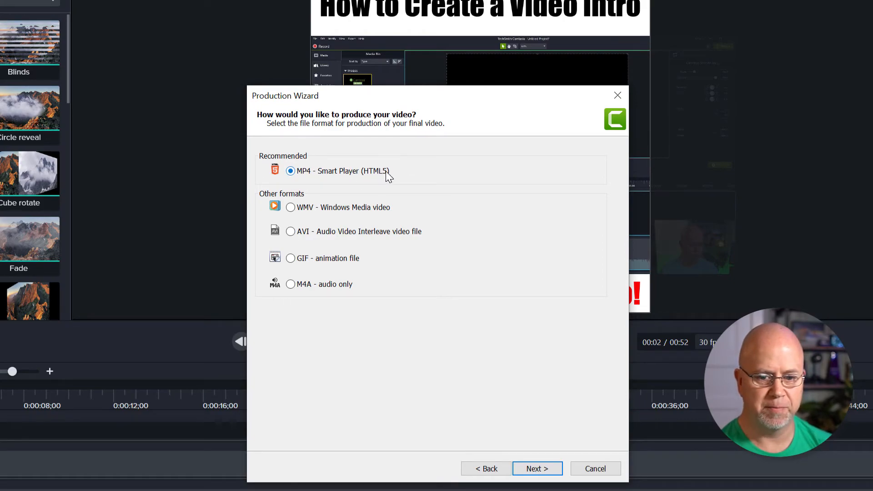
pyautogui.click(539, 469)
pyautogui.click(351, 153)
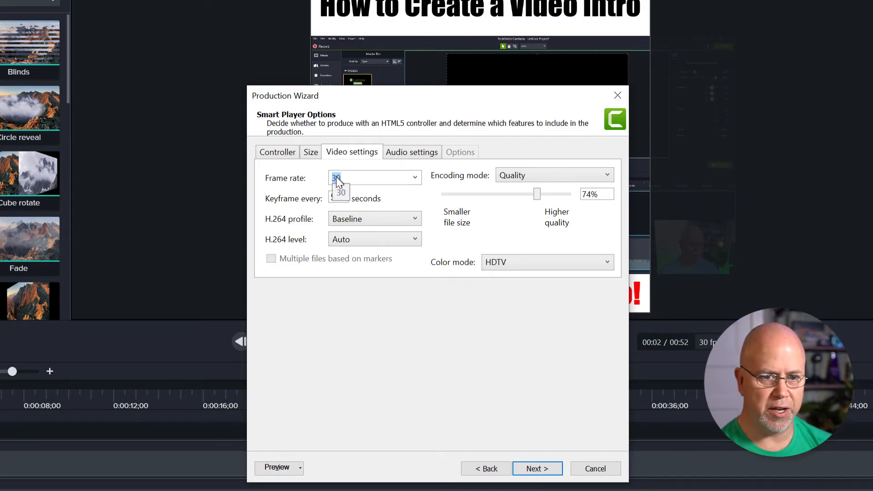
pyautogui.click(541, 469)
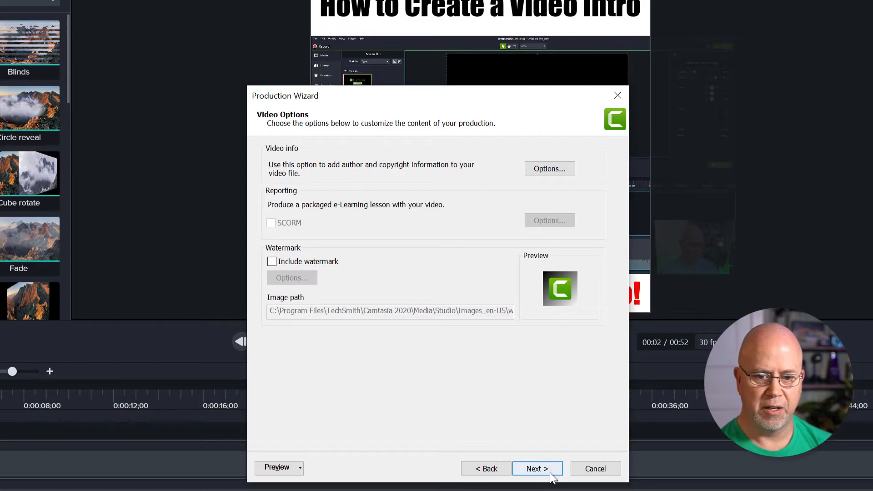
pyautogui.click(546, 467)
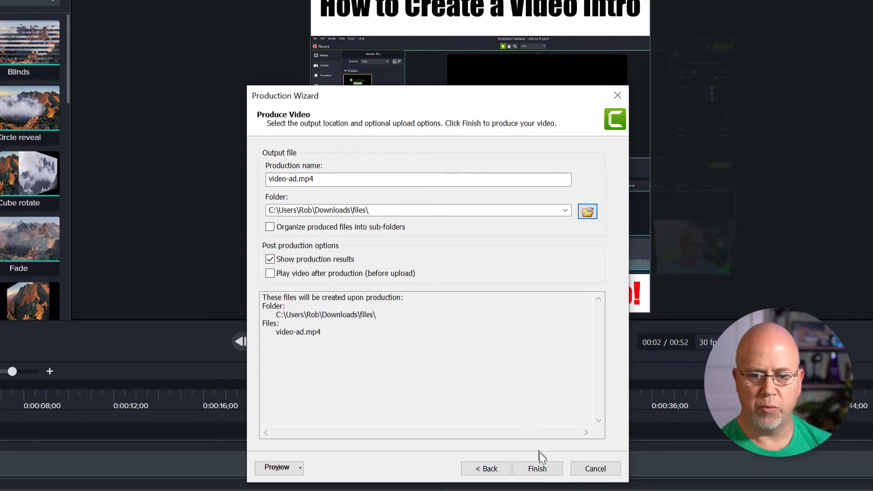
pyautogui.click(536, 469)
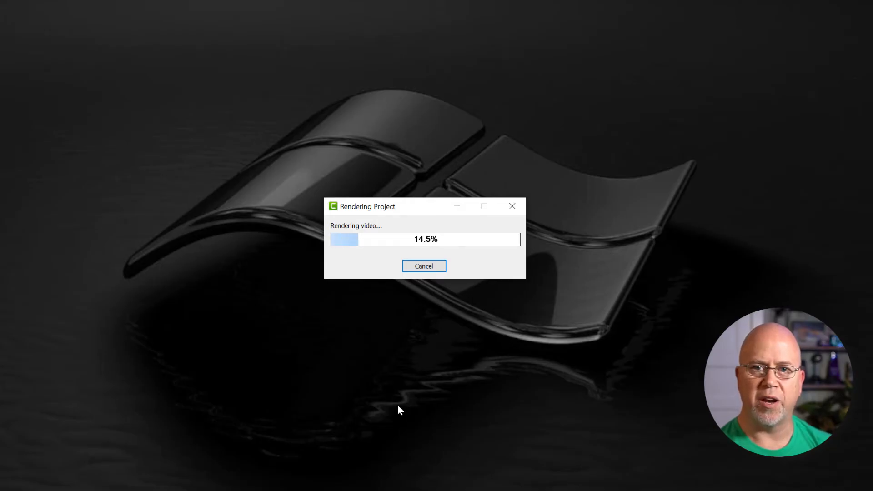